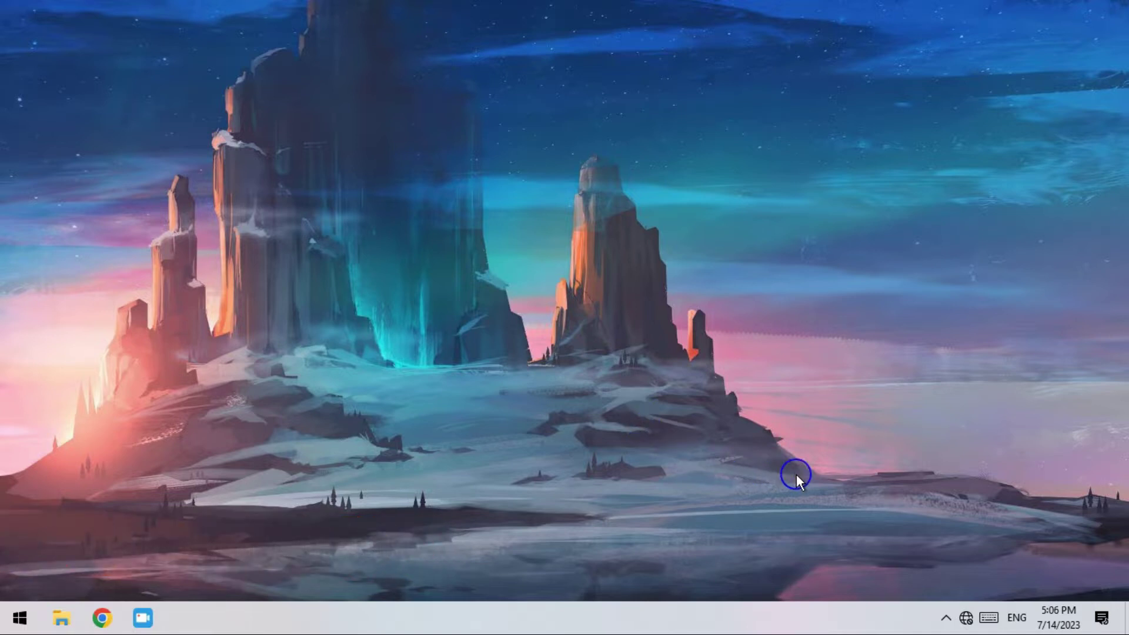
Drag the battery icon from the hidden icons area onto the visible tray.
{"action": "left_click", "coordinate": [945, 619]}
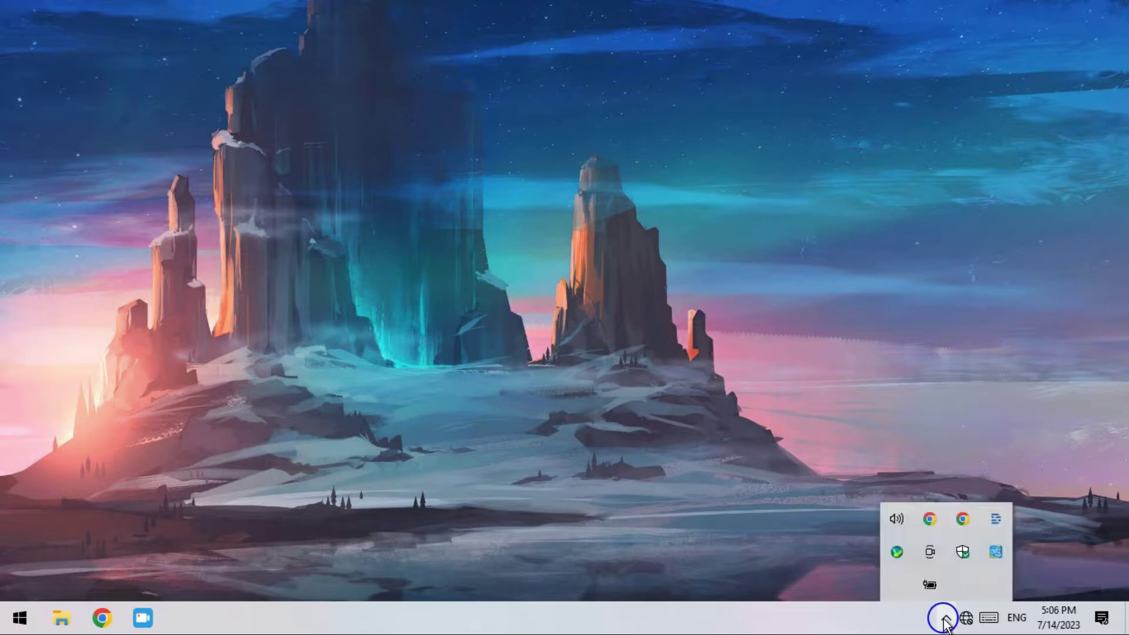
{"action": "mouse_move", "coordinate": [930, 587]}
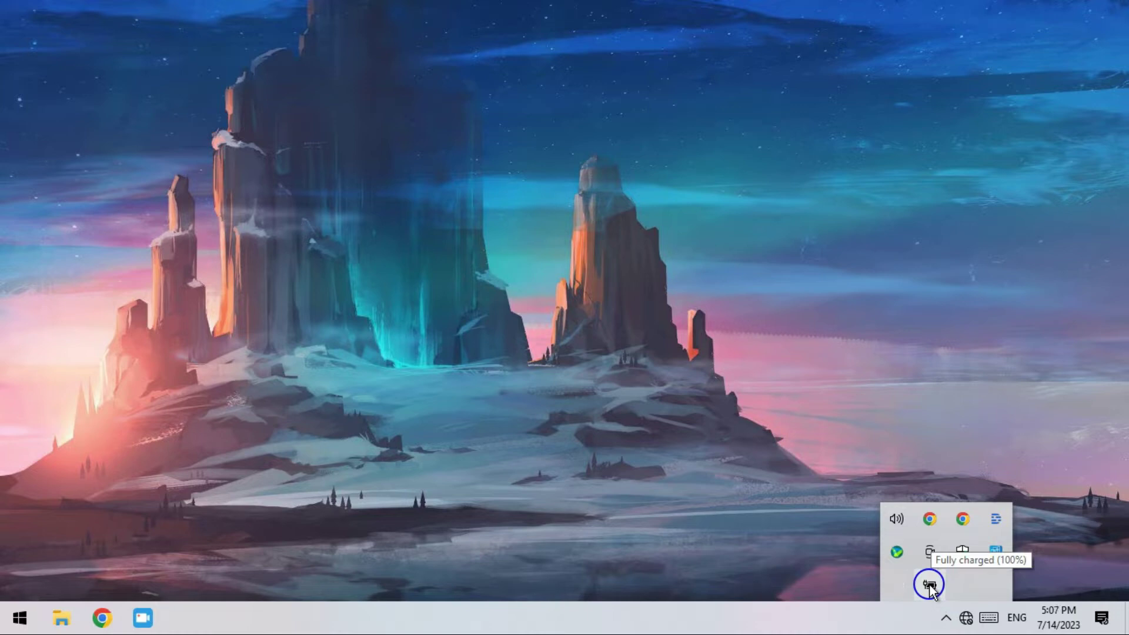
{"action": "left_click_drag", "start_coordinate": [930, 588], "coordinate": [962, 617]}
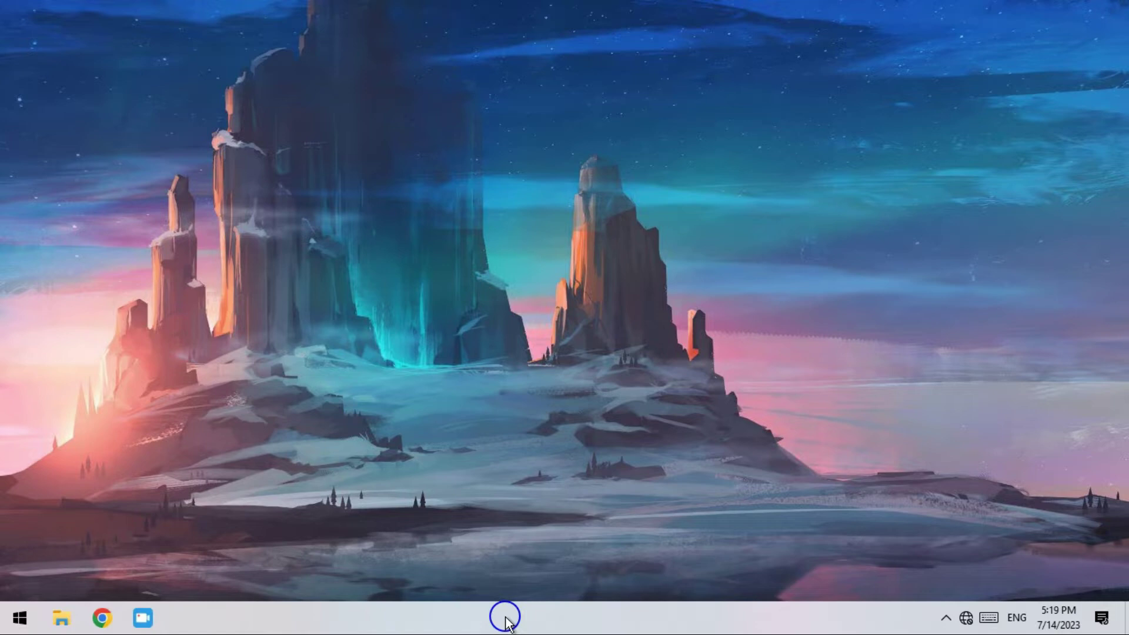
In Taskbar settings, switch the Power icon On under taskbar icons, then return to the Taskbar page.
{"action": "right_click", "coordinate": [504, 618]}
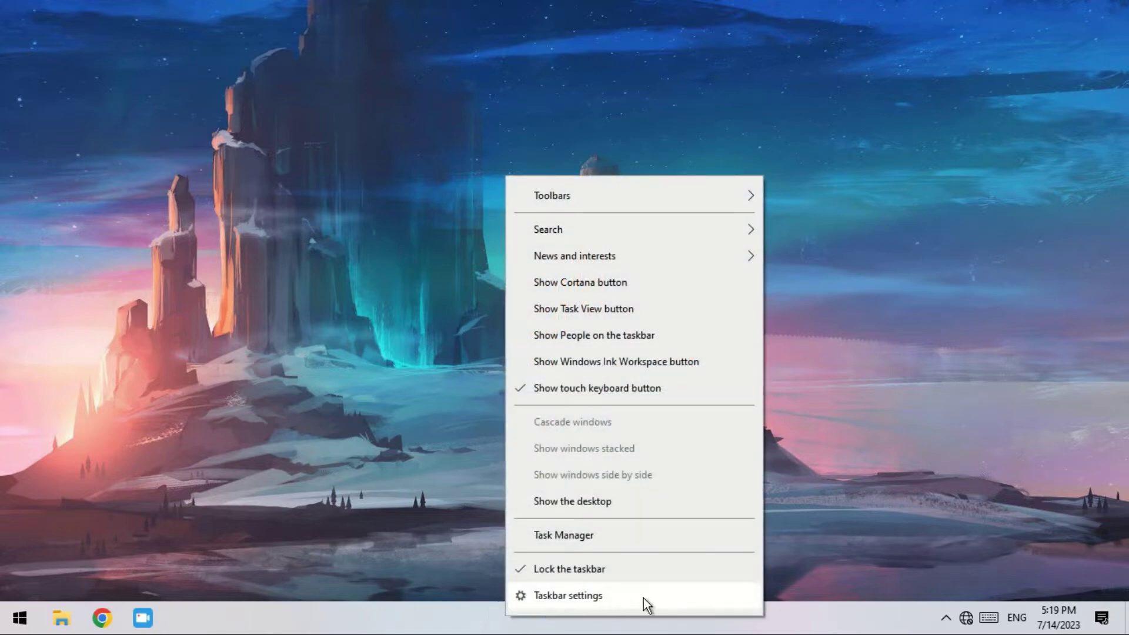
{"action": "left_click", "coordinate": [651, 598]}
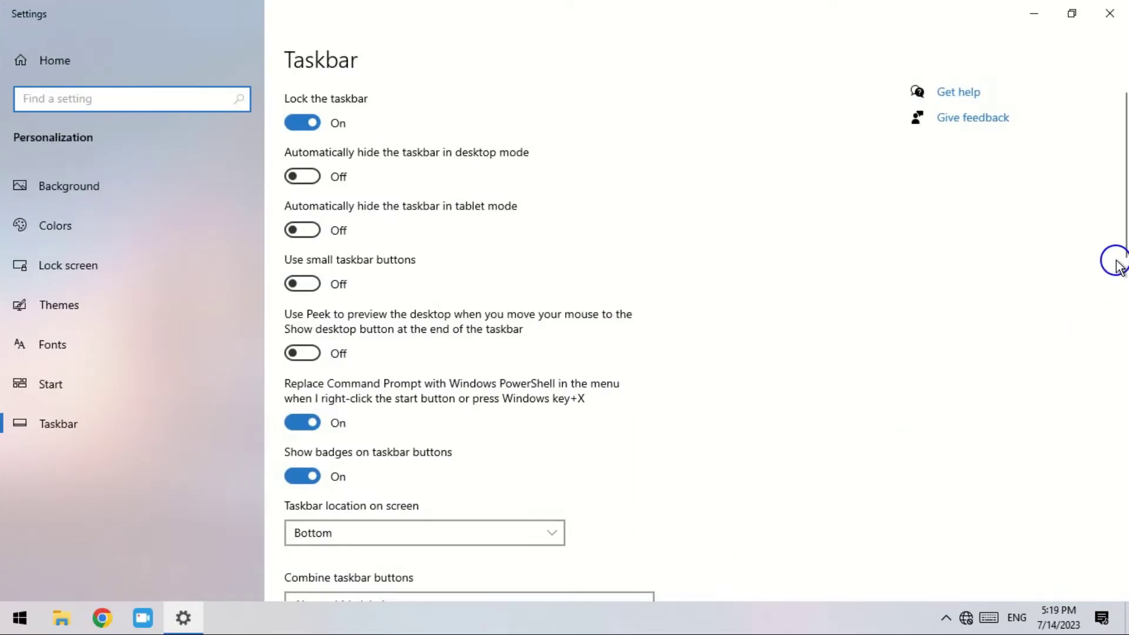
{"action": "left_click_drag", "start_coordinate": [1118, 247], "coordinate": [1116, 345]}
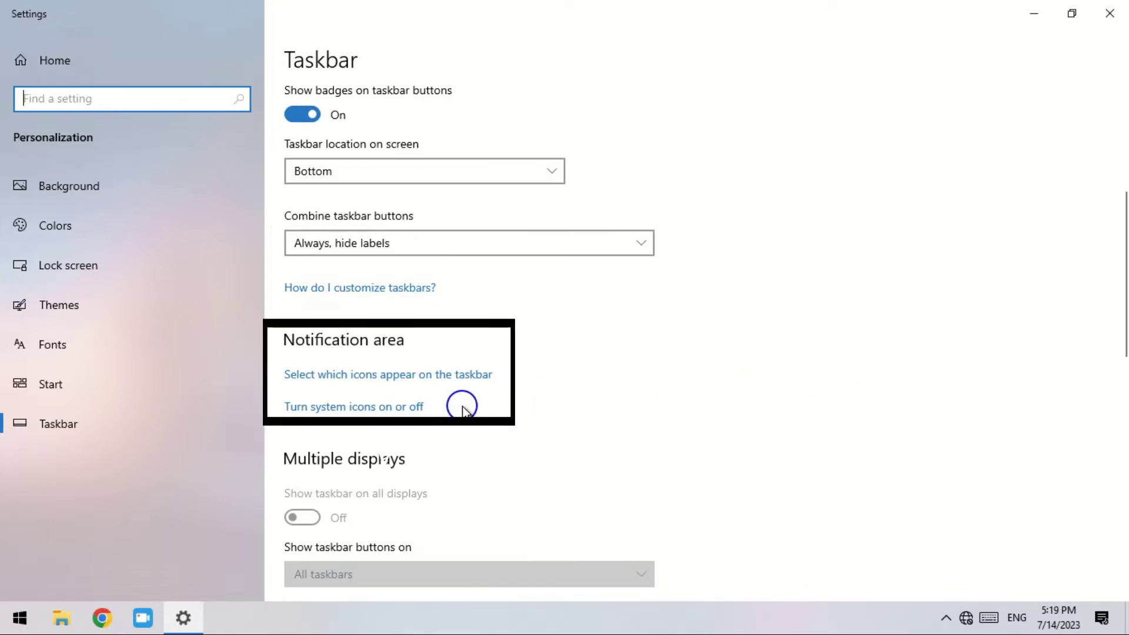
{"action": "left_click", "coordinate": [376, 381]}
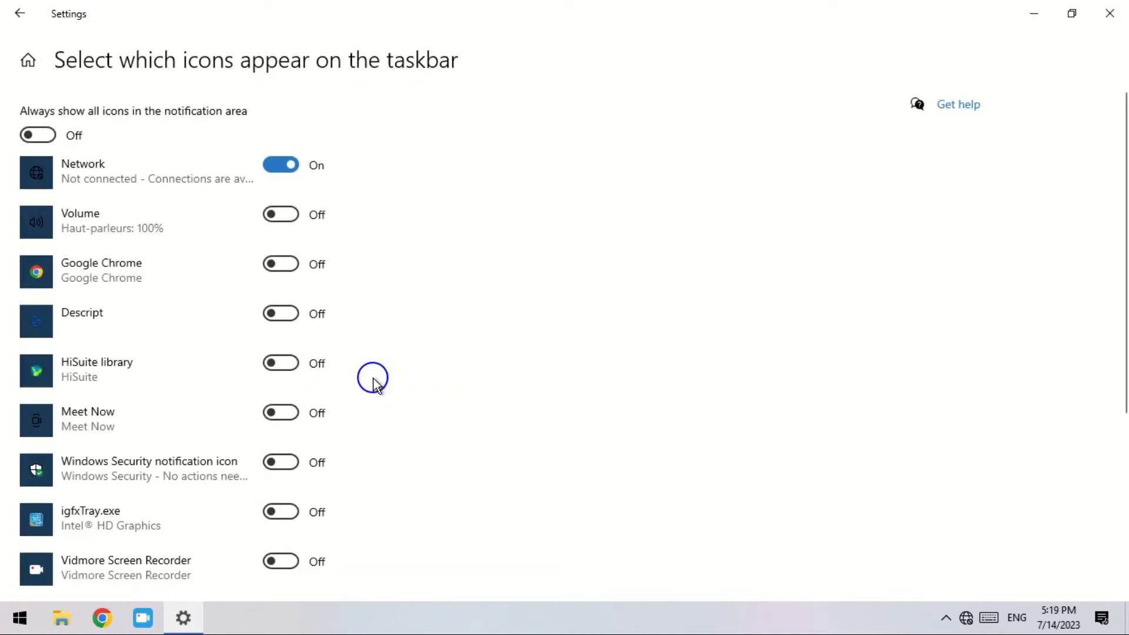
{"action": "scroll", "coordinate": [1032, 270], "scroll_direction": "down", "scroll_amount": 3}
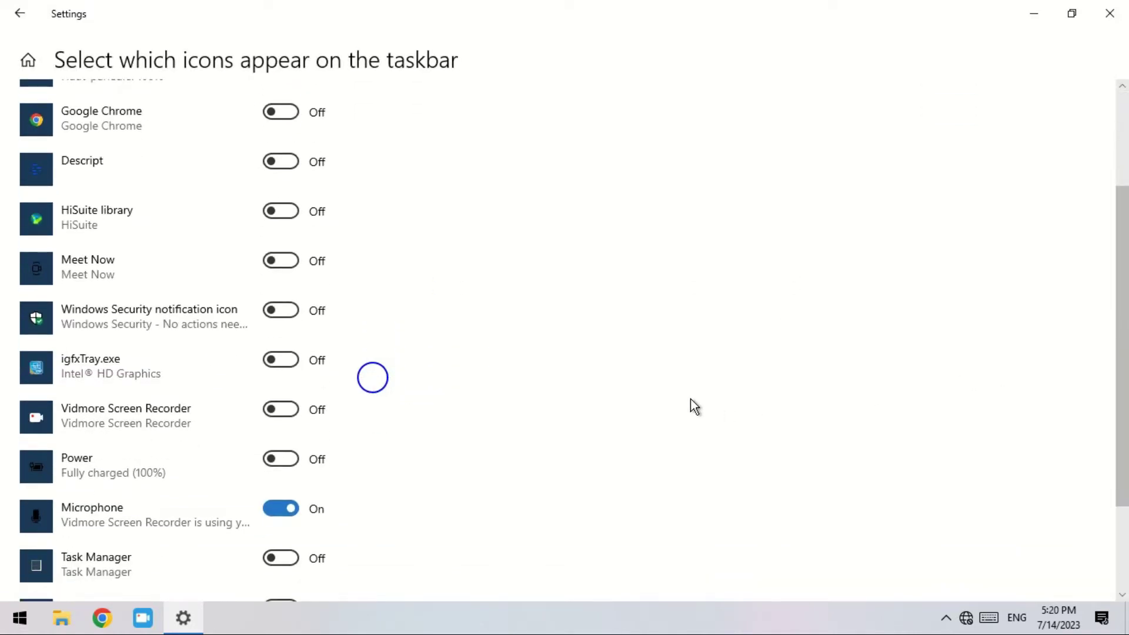
{"action": "left_click", "coordinate": [513, 469]}
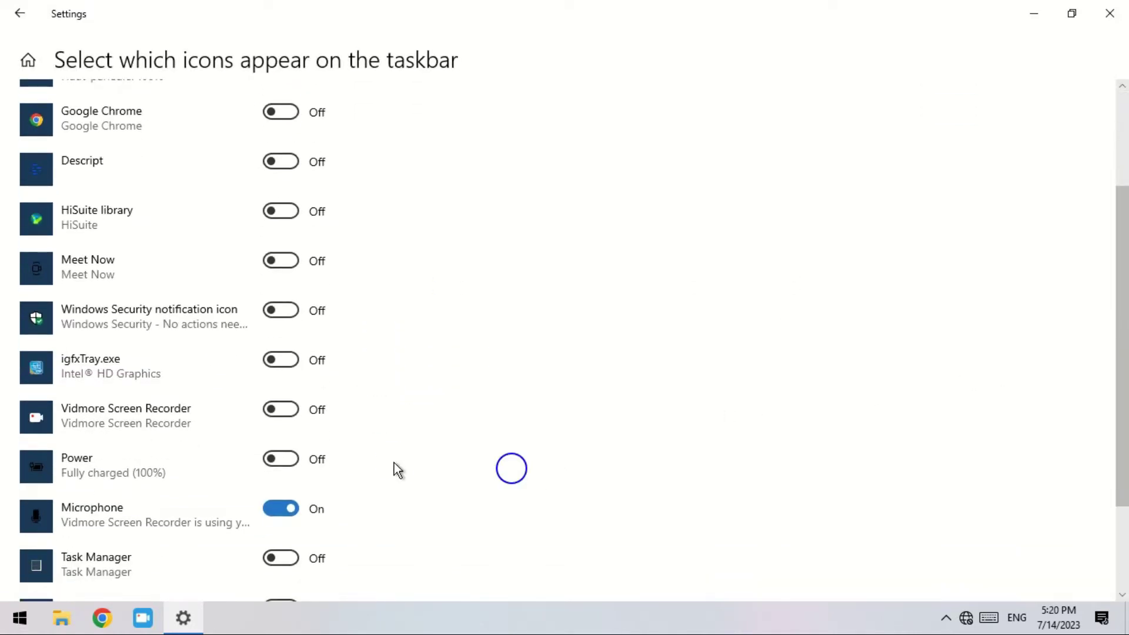
{"action": "left_click", "coordinate": [272, 461]}
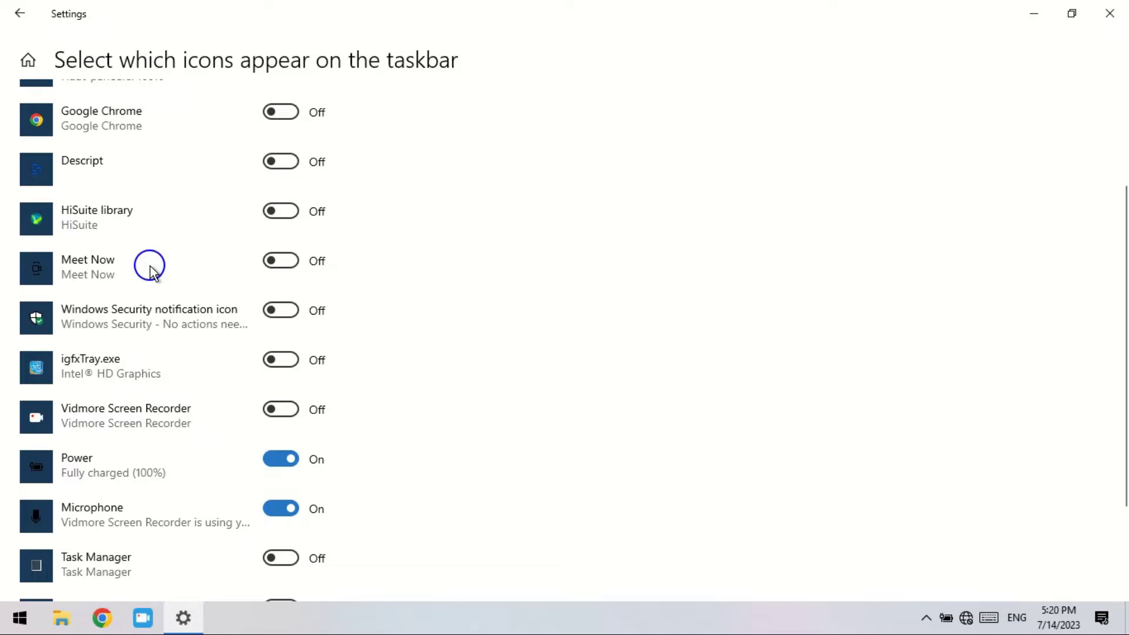
{"action": "left_click", "coordinate": [20, 14]}
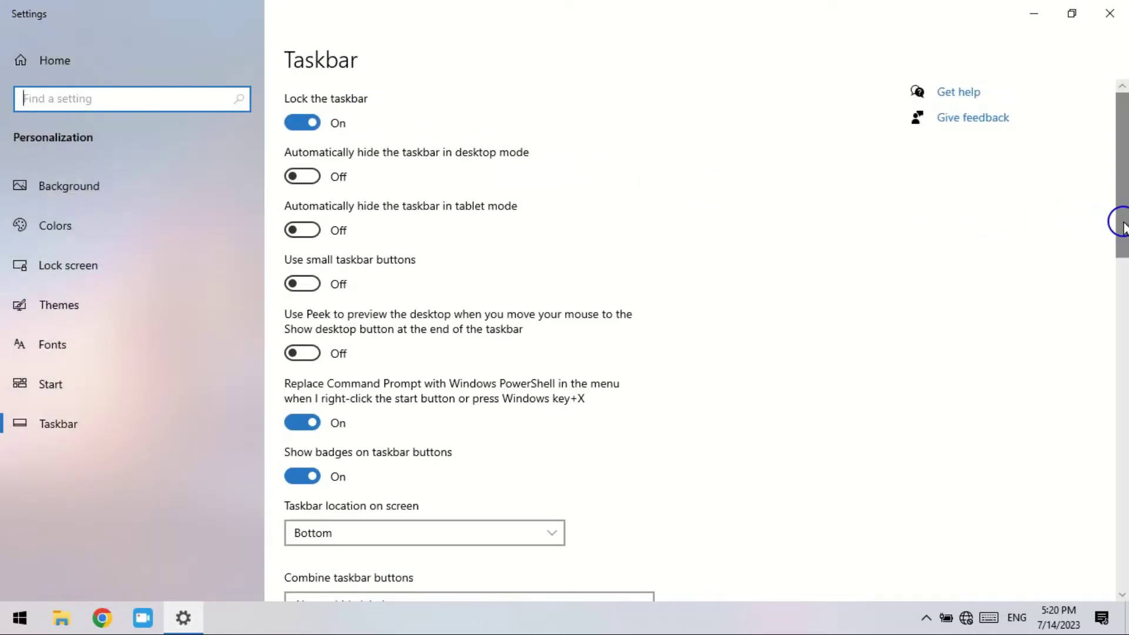
{"action": "left_click_drag", "start_coordinate": [1120, 222], "coordinate": [787, 383]}
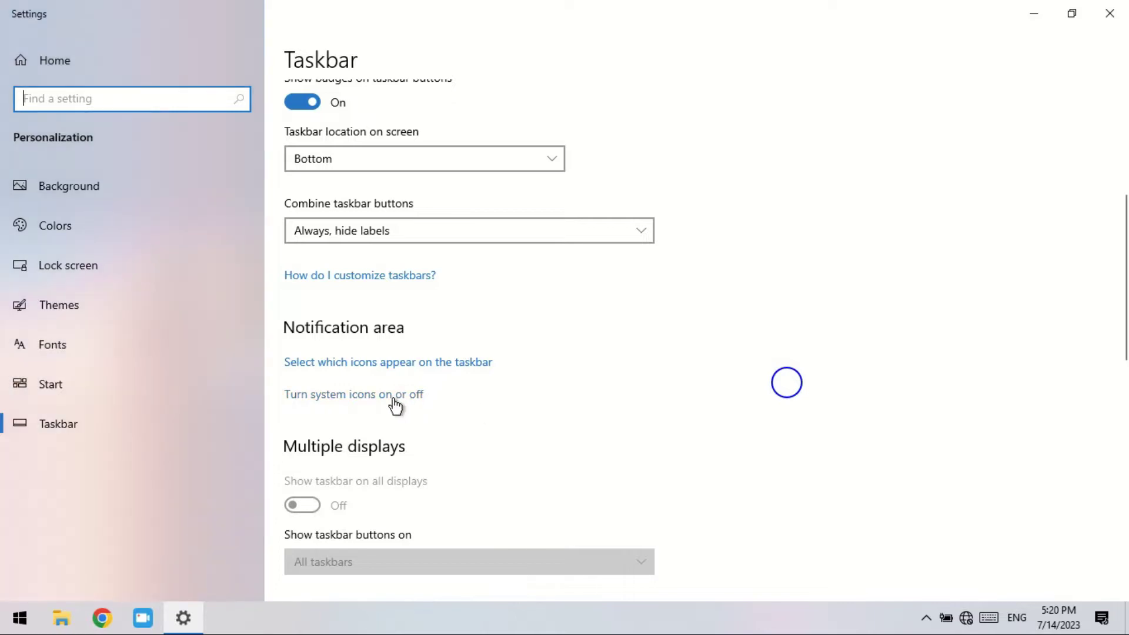
Check that Power is On in the system icons list, then minimize Settings.
{"action": "left_click", "coordinate": [364, 398]}
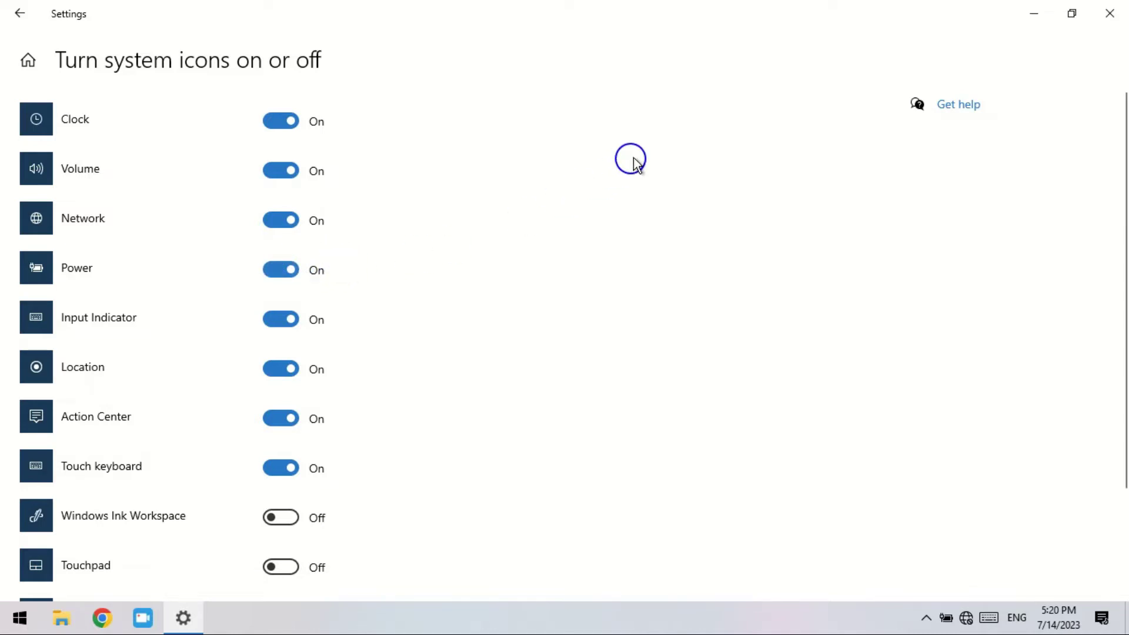
{"action": "left_click", "coordinate": [1028, 12]}
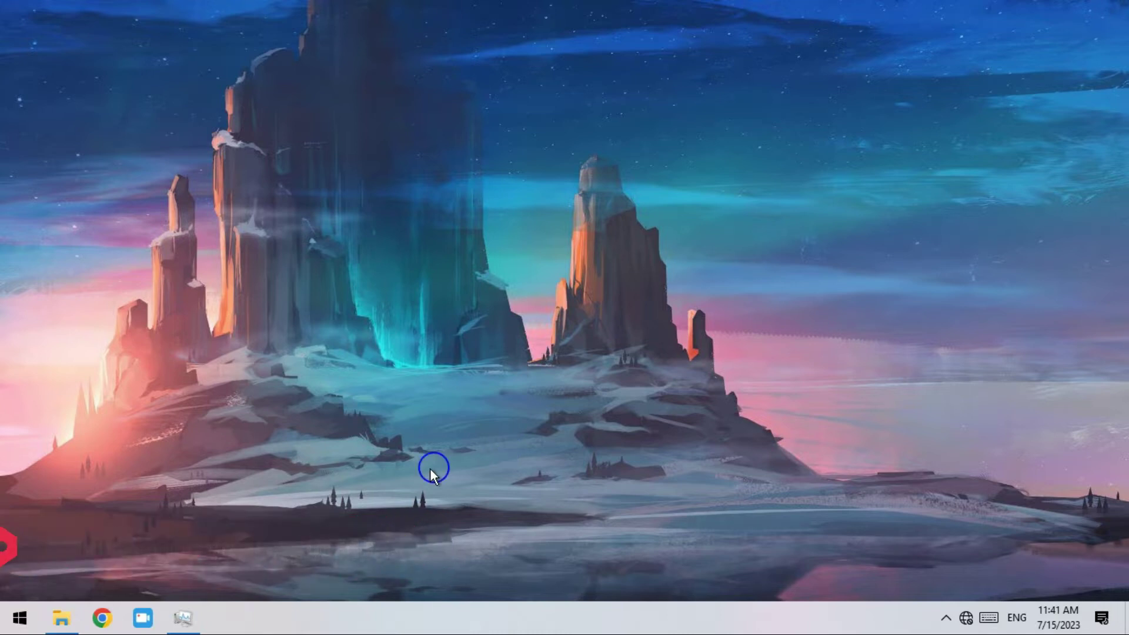
Restart the Windows Explorer process from Task Manager's Processes list.
{"action": "left_click", "coordinate": [186, 617]}
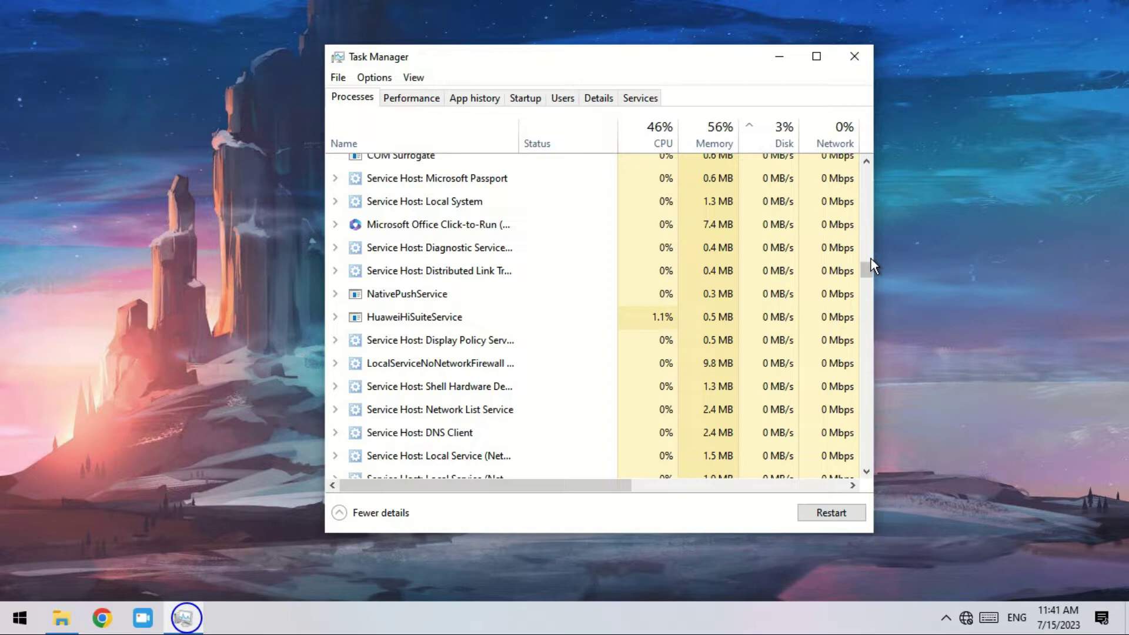
{"action": "left_click_drag", "start_coordinate": [868, 265], "coordinate": [868, 311]}
{"action": "right_click", "coordinate": [389, 262]}
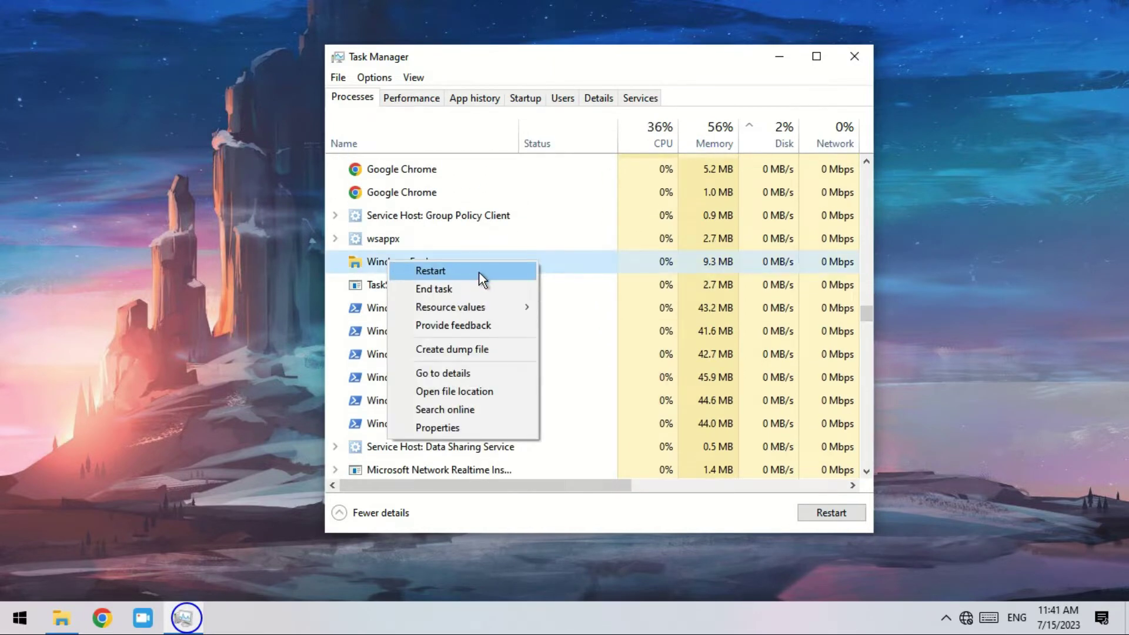
{"action": "left_click", "coordinate": [479, 274]}
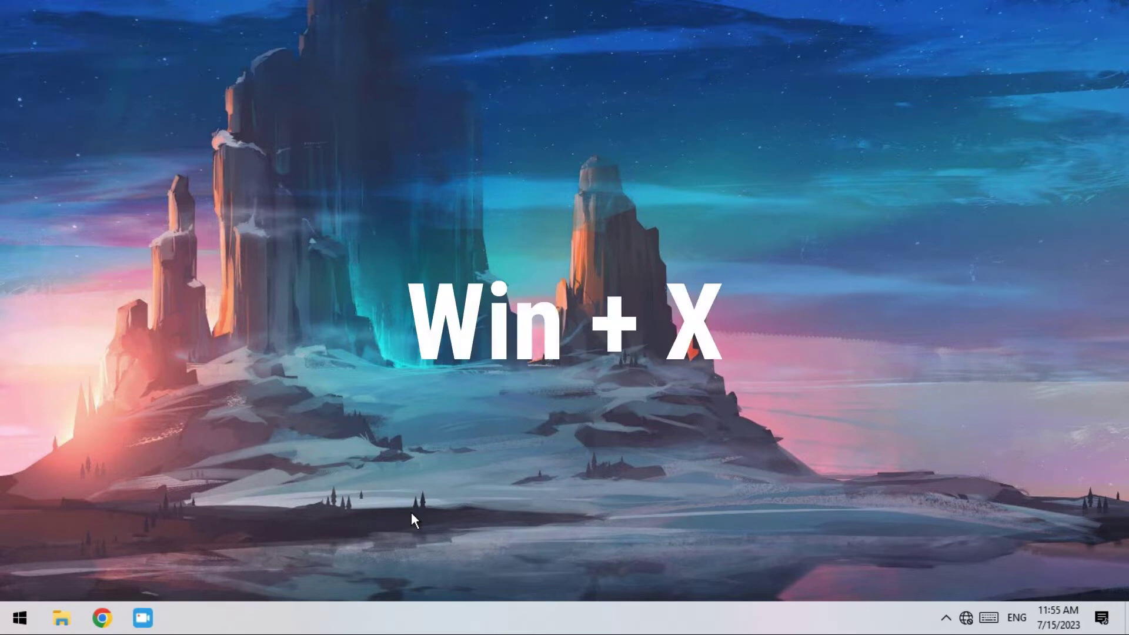
Open Device Manager from the Win+X menu and expand Batteries.
{"action": "key", "text": "super+x"}
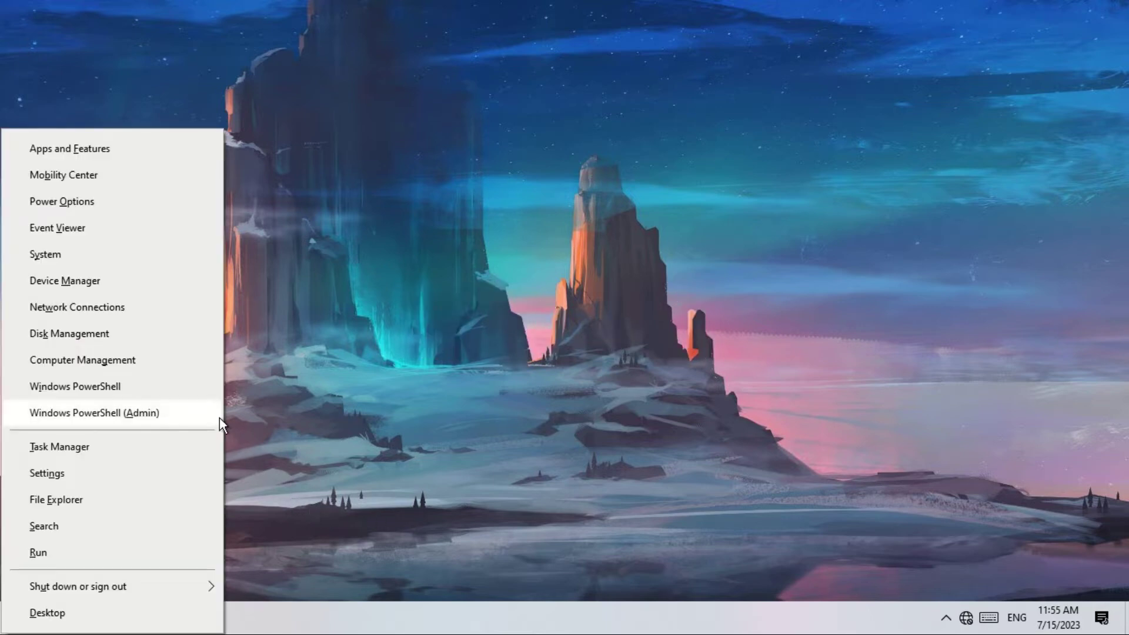
{"action": "left_click", "coordinate": [146, 284]}
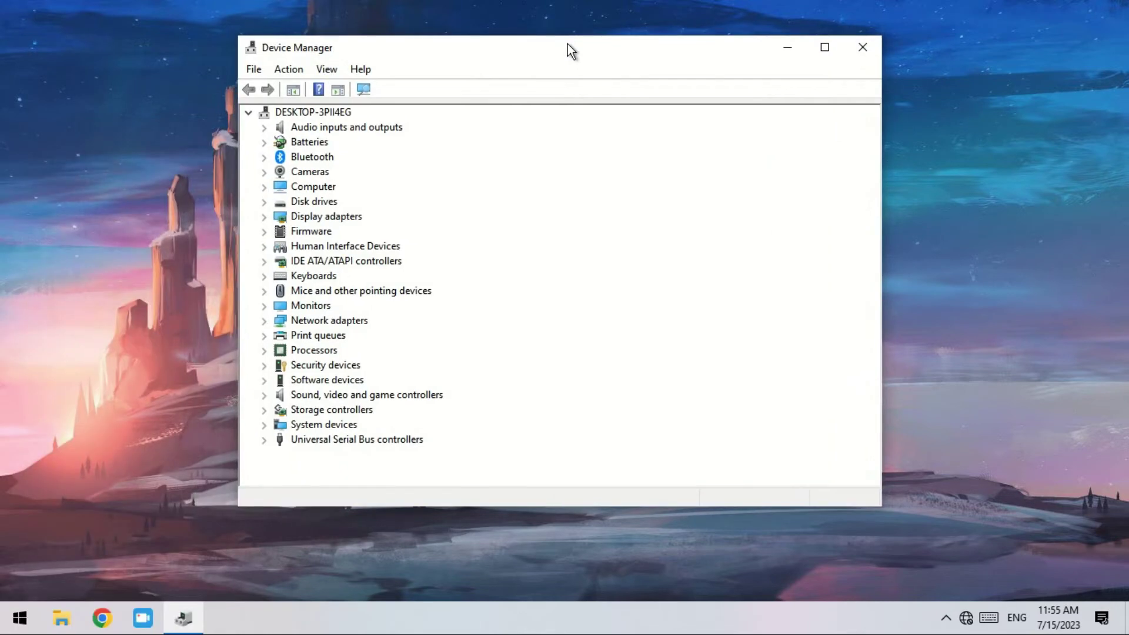
{"action": "left_click", "coordinate": [264, 144]}
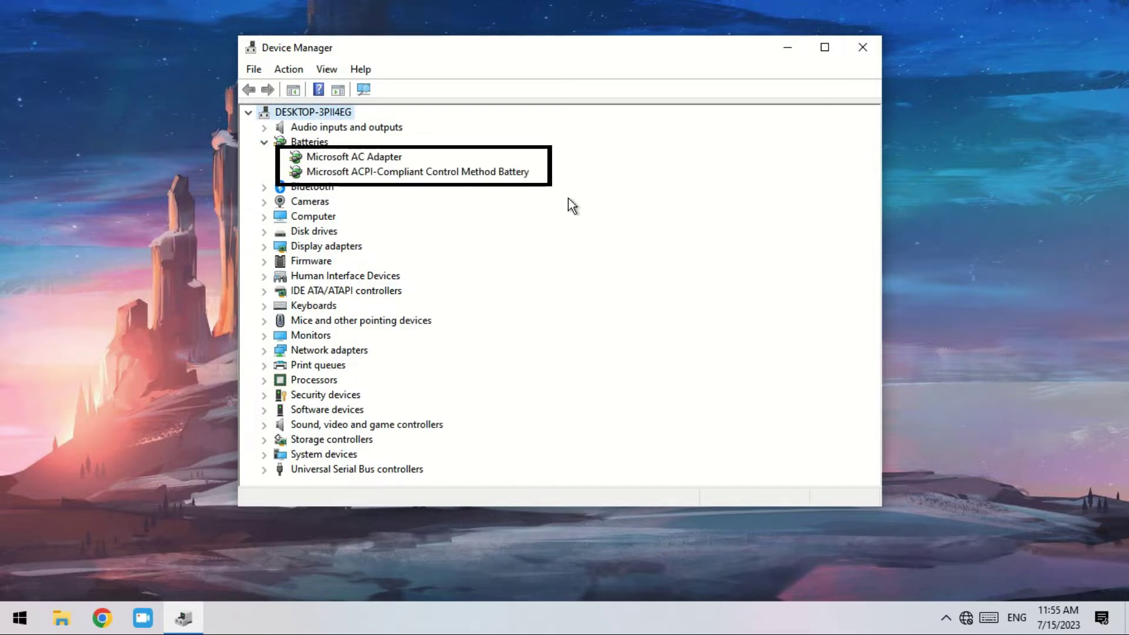
Disable the Microsoft AC Adapter and the Microsoft ACPI-Compliant Control Method Battery.
{"action": "left_click", "coordinate": [366, 157]}
{"action": "right_click", "coordinate": [366, 158]}
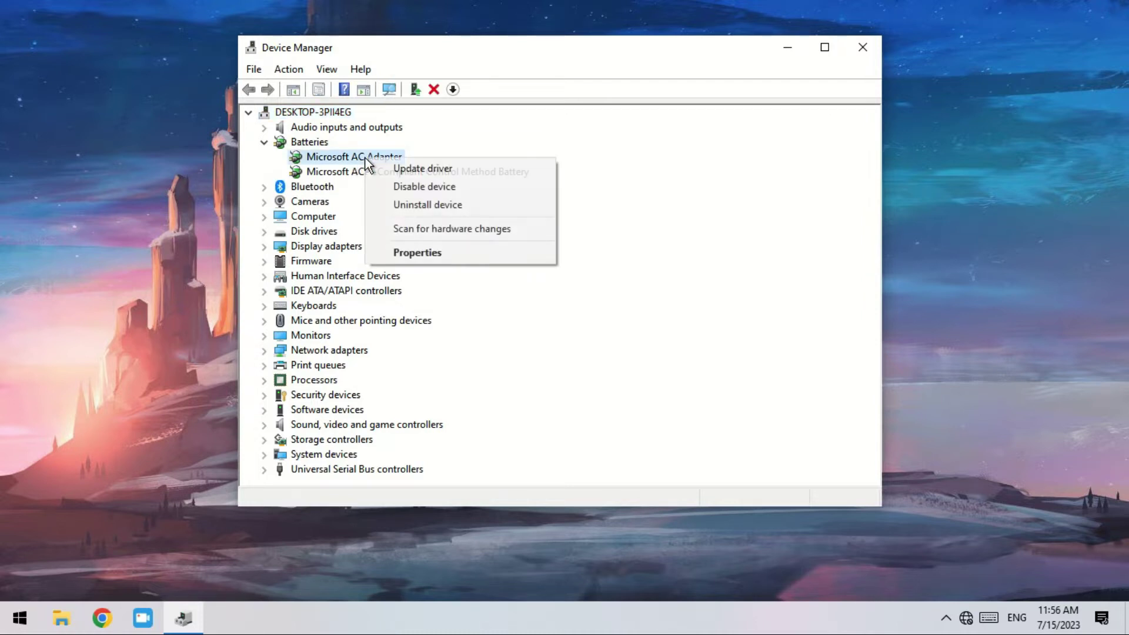
{"action": "left_click", "coordinate": [411, 192]}
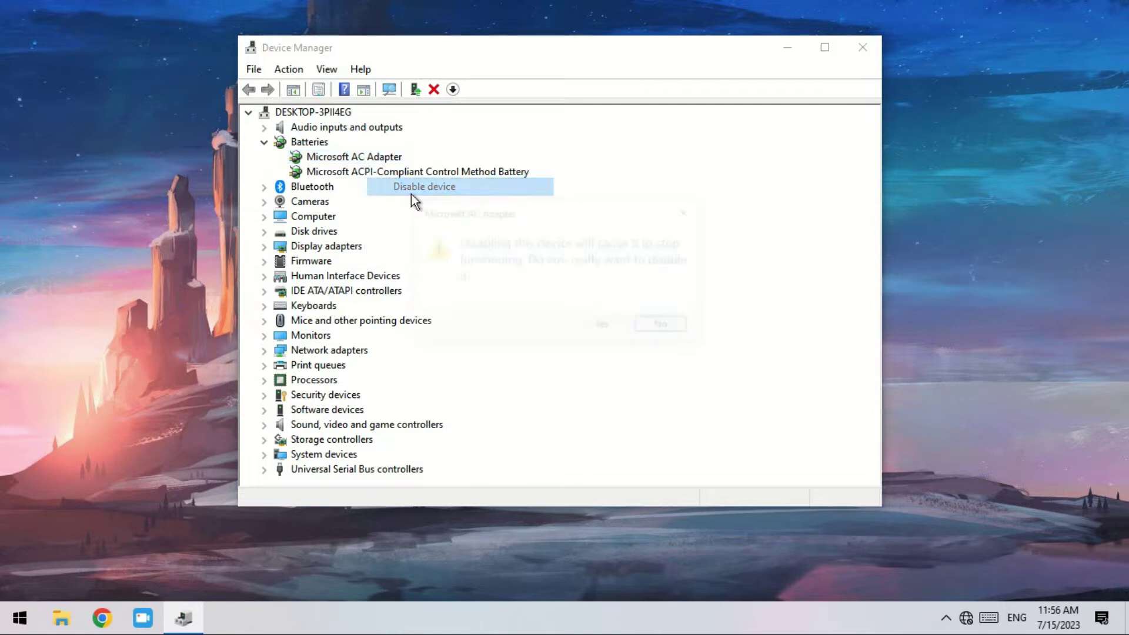
{"action": "left_click", "coordinate": [596, 325]}
{"action": "left_click", "coordinate": [355, 171]}
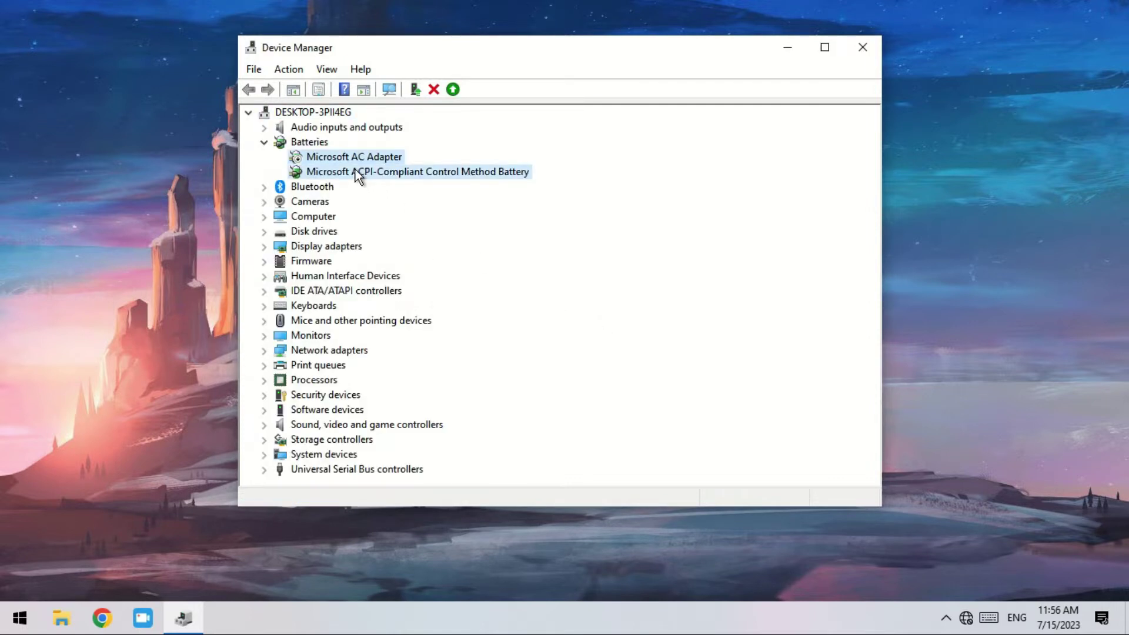
{"action": "right_click", "coordinate": [355, 171]}
{"action": "left_click", "coordinate": [388, 198]}
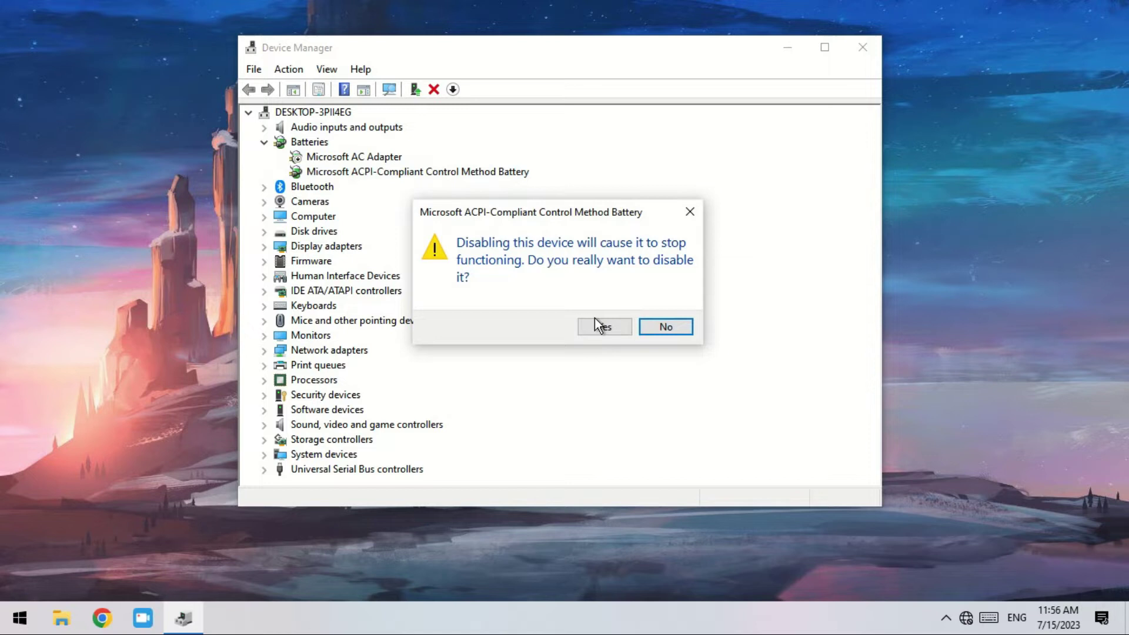
{"action": "left_click", "coordinate": [597, 326]}
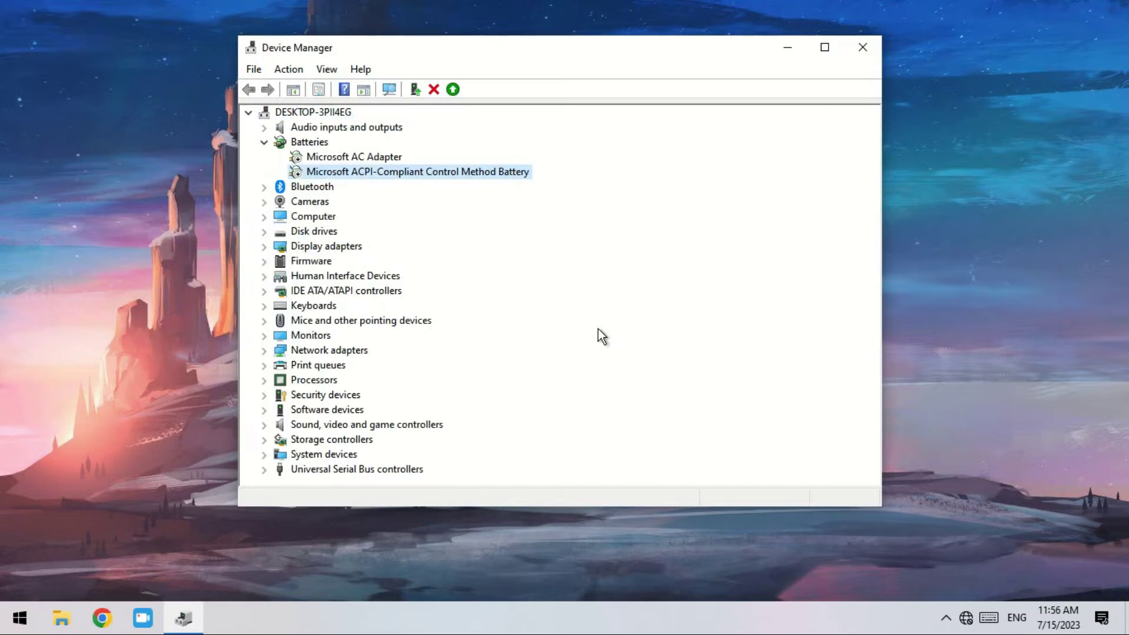
Re-enable the Microsoft AC Adapter and the ACPI-compliant battery.
{"action": "left_click", "coordinate": [338, 158]}
{"action": "right_click", "coordinate": [339, 159]}
{"action": "left_click", "coordinate": [374, 184]}
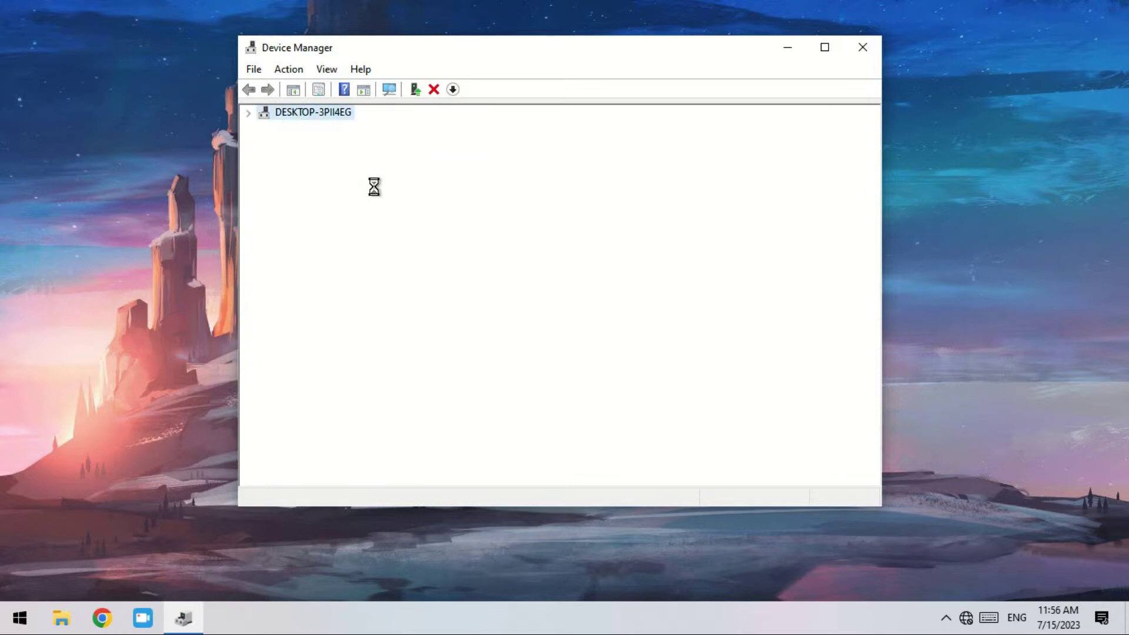
{"action": "right_click", "coordinate": [361, 169]}
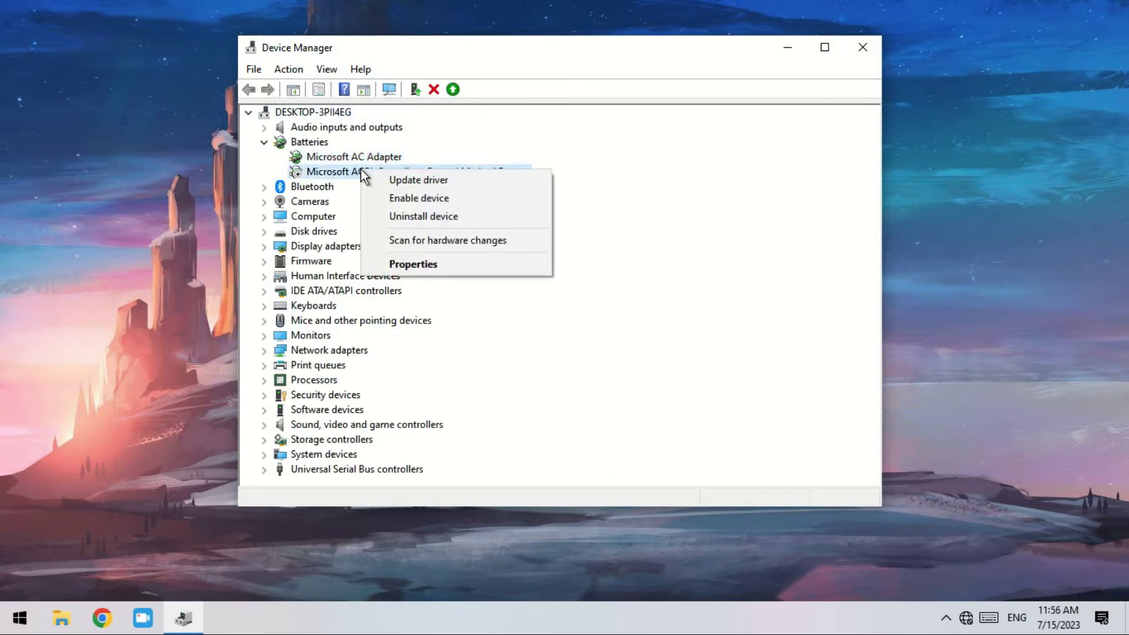
{"action": "left_click", "coordinate": [401, 201]}
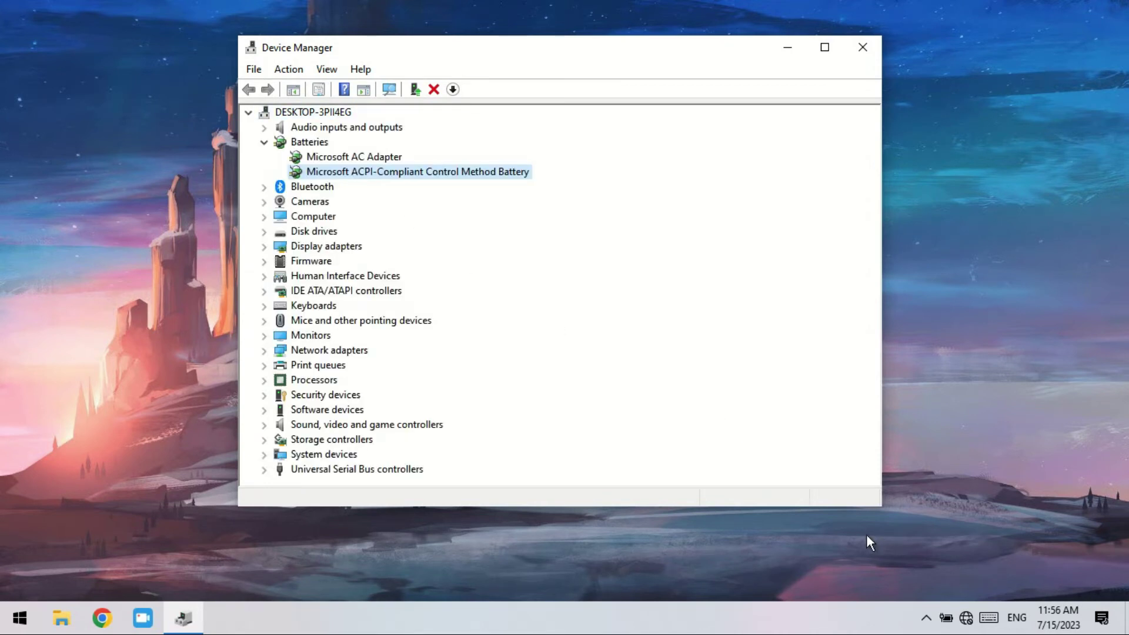
{"action": "mouse_move", "coordinate": [944, 625]}
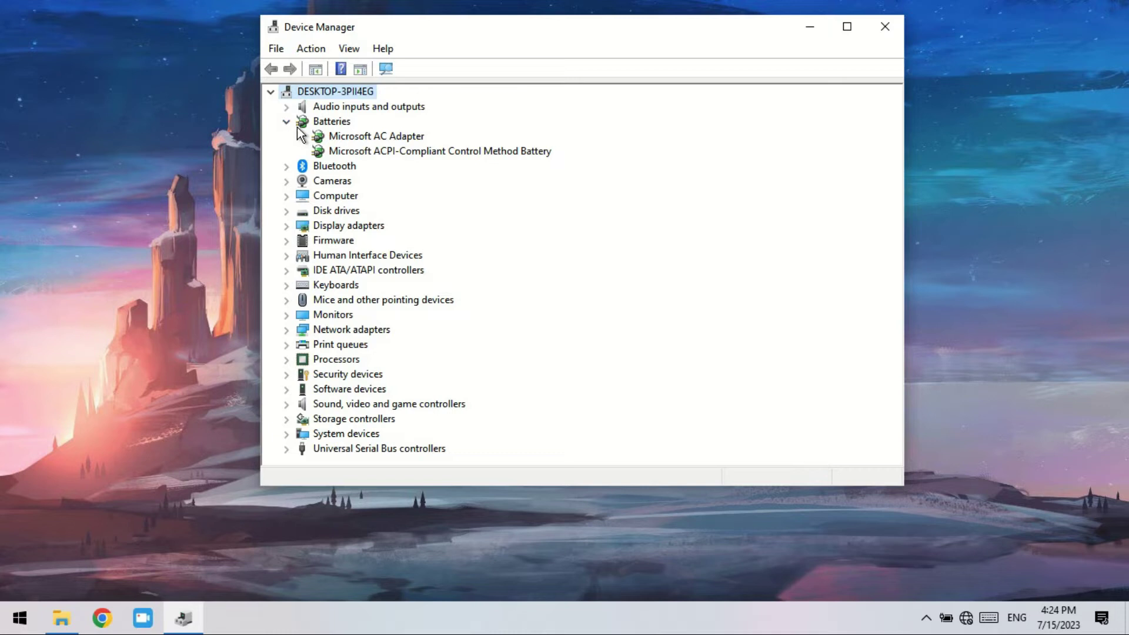
Uninstall the Microsoft AC Adapter and the ACPI-compliant battery devices.
{"action": "left_click", "coordinate": [360, 138]}
{"action": "right_click", "coordinate": [360, 138]}
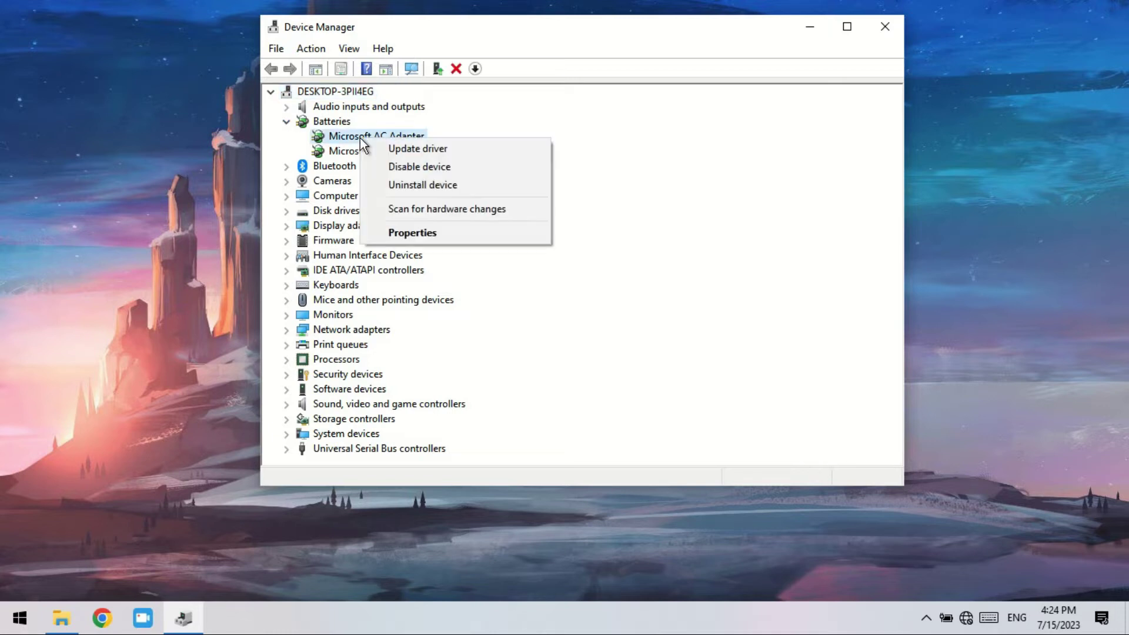
{"action": "left_click", "coordinate": [407, 187]}
{"action": "left_click", "coordinate": [595, 374]}
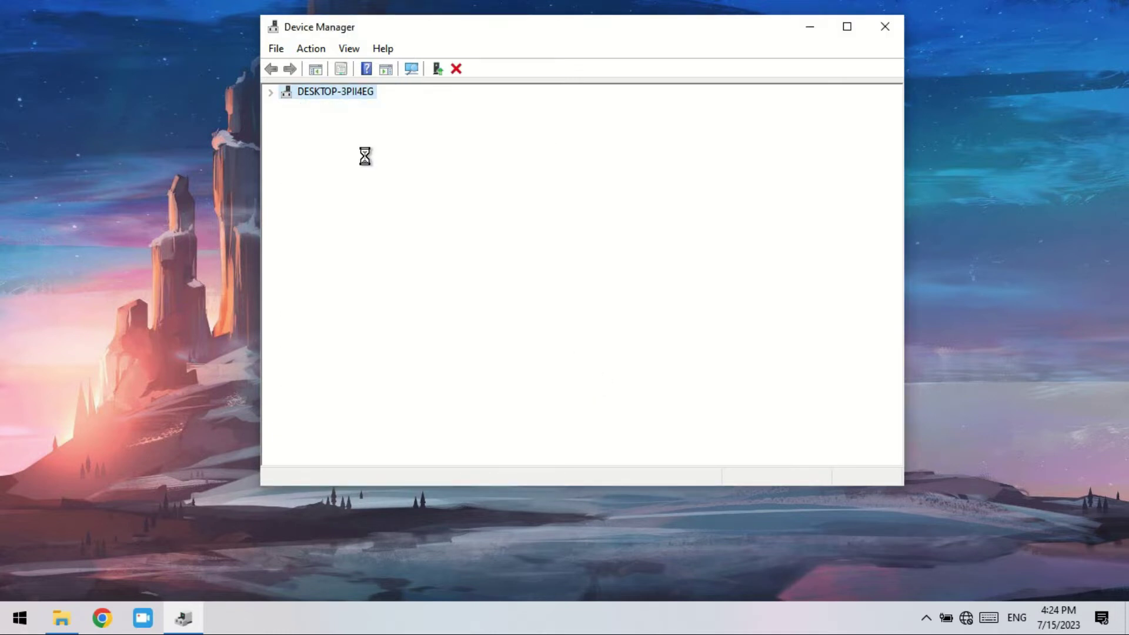
{"action": "left_click", "coordinate": [345, 136]}
{"action": "right_click", "coordinate": [345, 137]}
{"action": "left_click", "coordinate": [383, 187]}
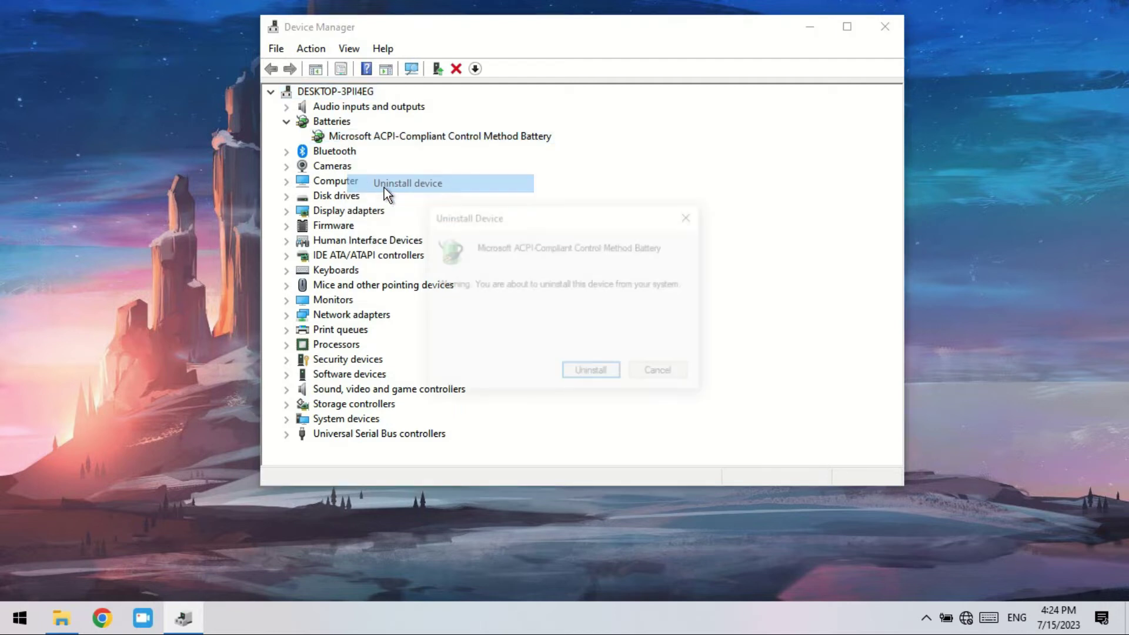
{"action": "left_click", "coordinate": [576, 377]}
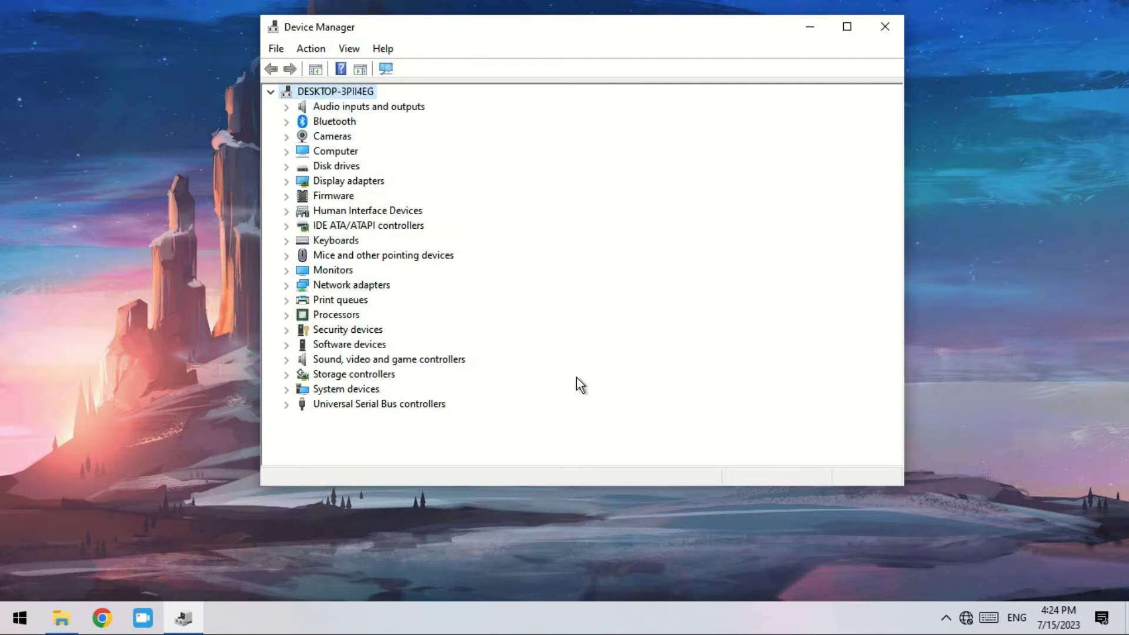
Scan for hardware changes, confirm both batteries reappear, and leave Device Manager.
{"action": "left_click", "coordinate": [386, 69]}
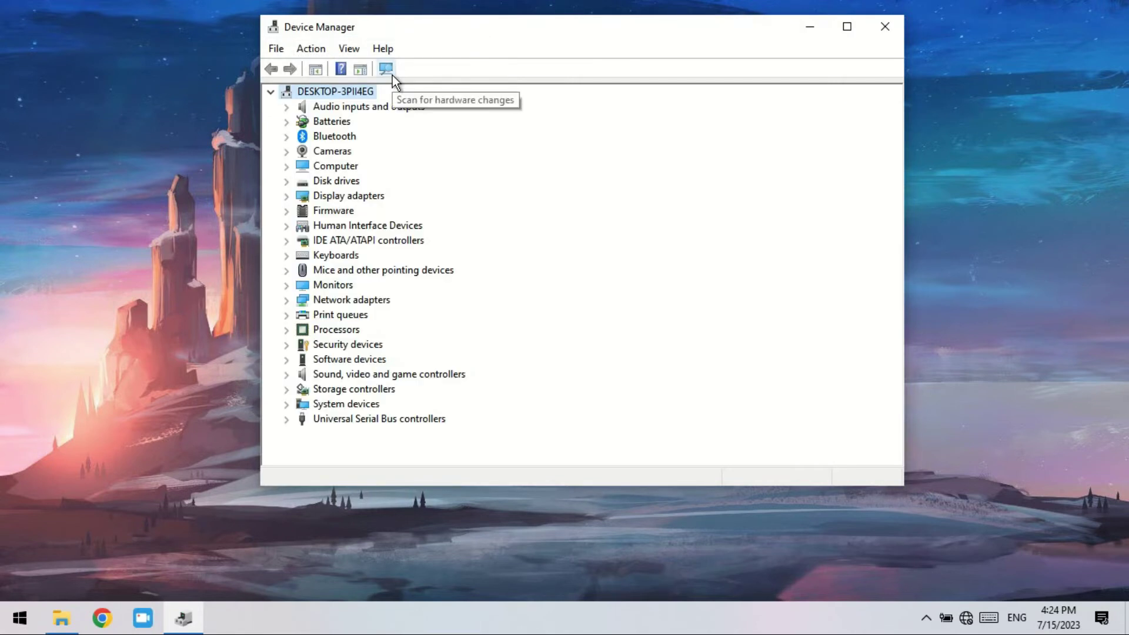
{"action": "left_click", "coordinate": [286, 122]}
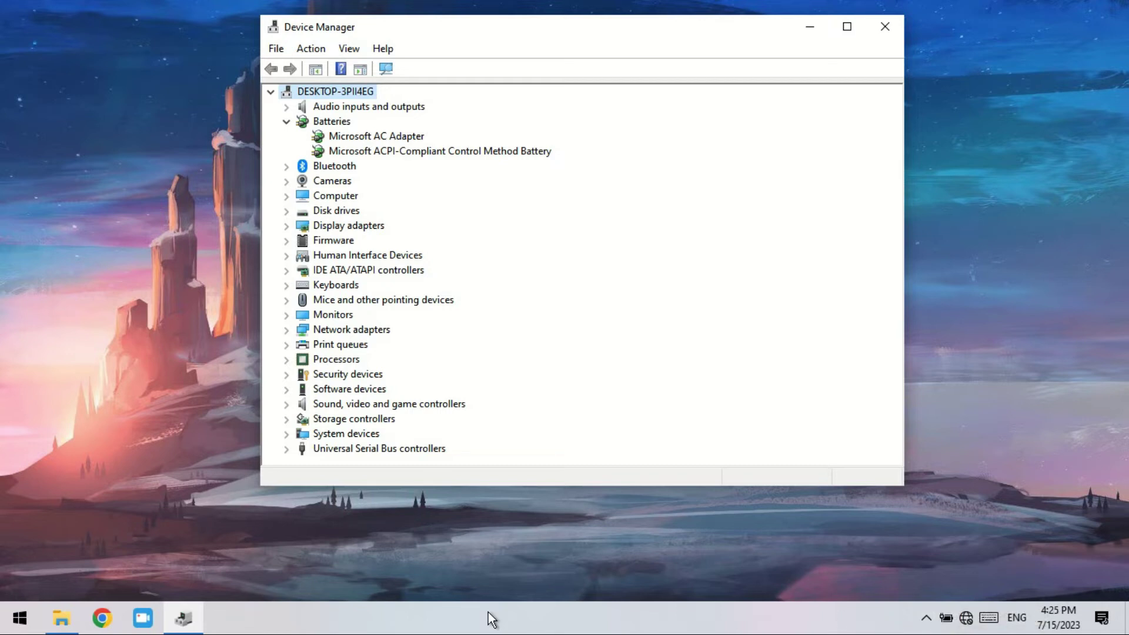
{"action": "left_click", "coordinate": [322, 628]}
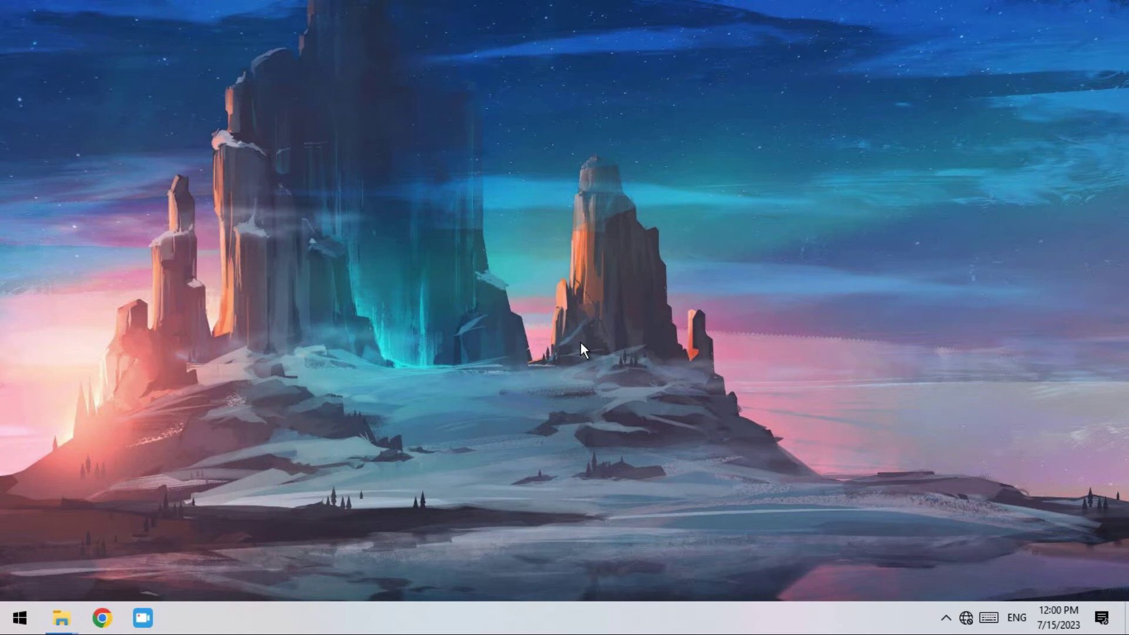
Launch Command Prompt as administrator from the Start menu search.
{"action": "left_click", "coordinate": [23, 619]}
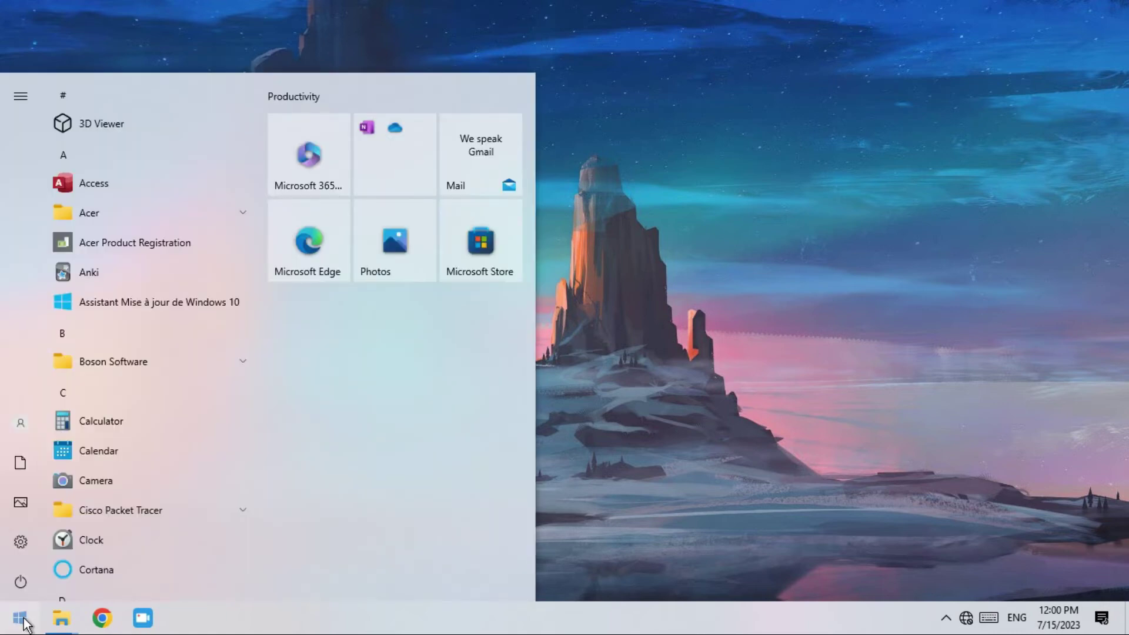
{"action": "type", "text": "comma"}
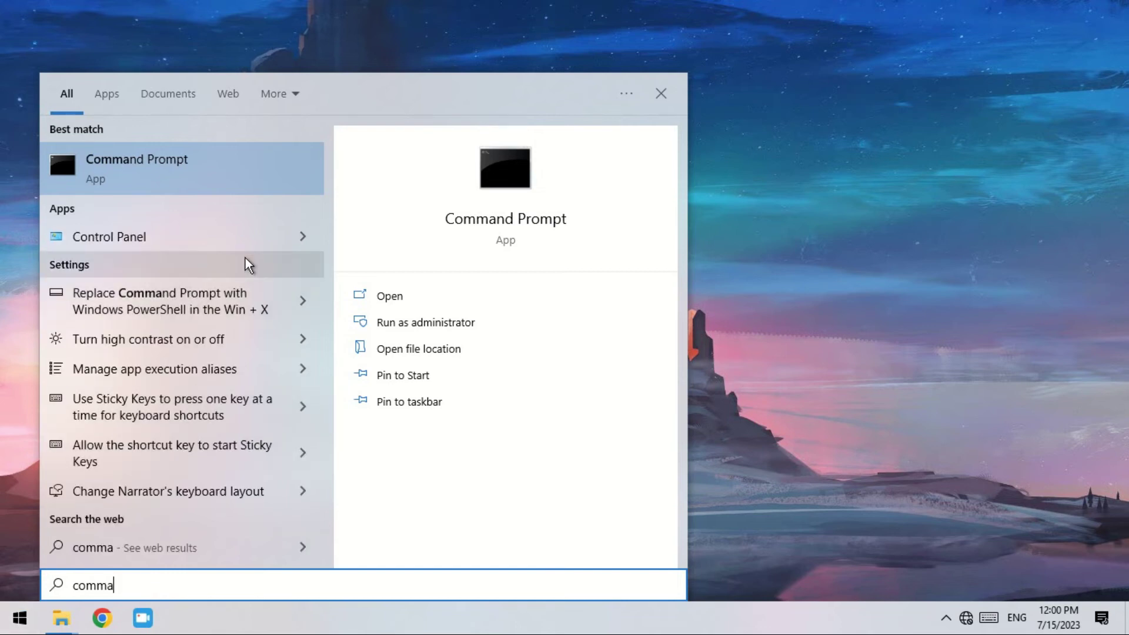
{"action": "left_click", "coordinate": [424, 323]}
Run sfc /scannow in the administrator console.
{"action": "left_click_drag", "start_coordinate": [418, 34], "coordinate": [482, 33]}
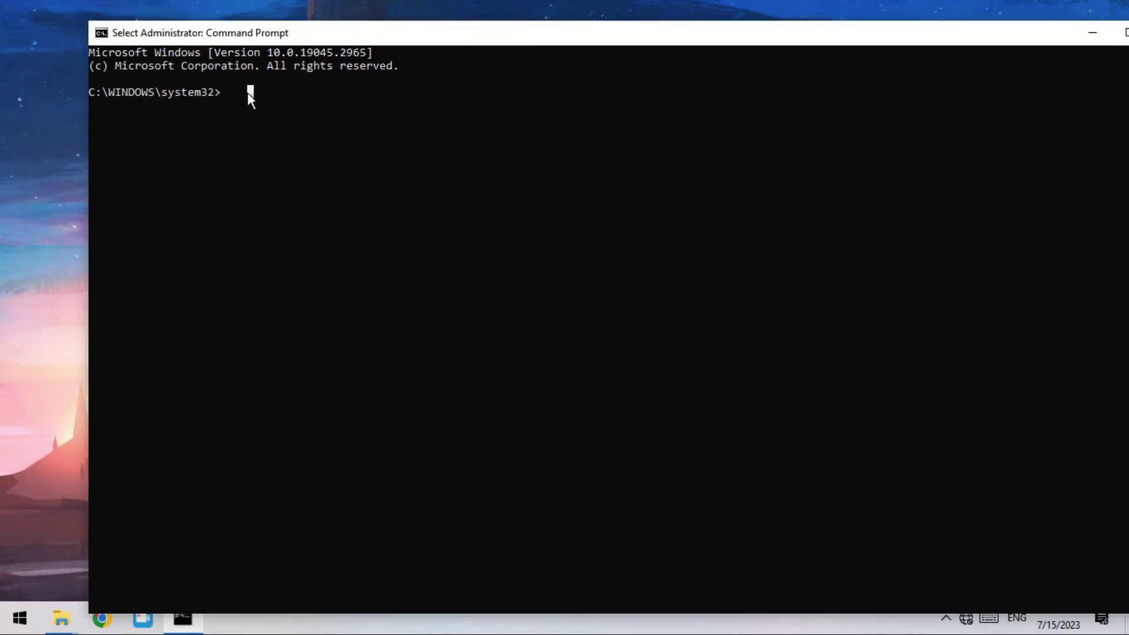
{"action": "type", "text": "sfc /scannow"}
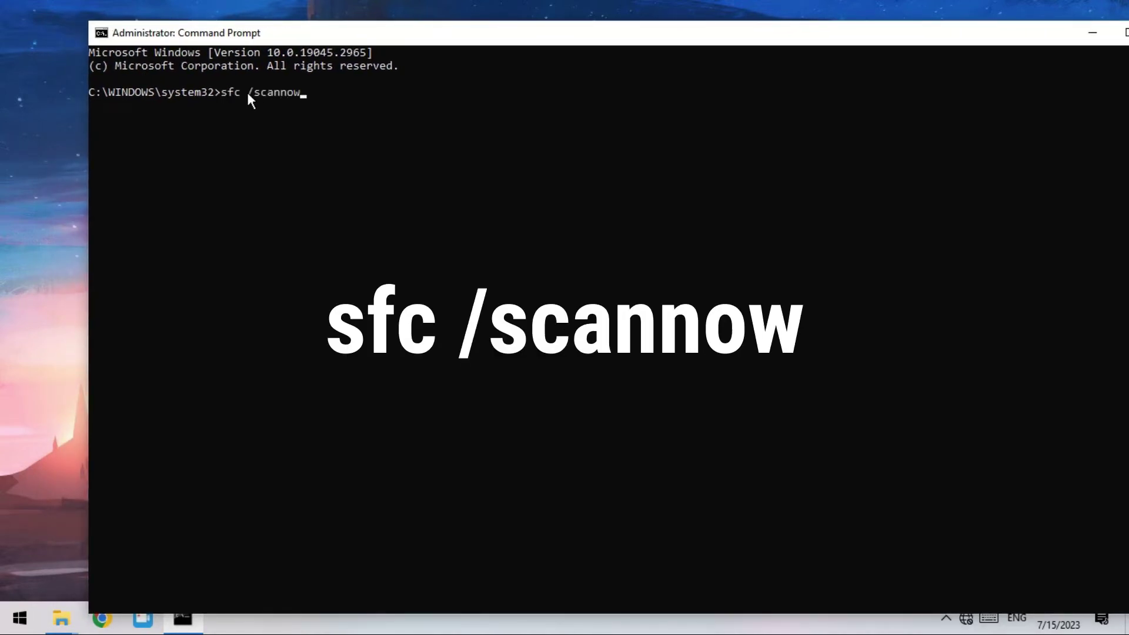
{"action": "left_click_drag", "start_coordinate": [630, 25], "coordinate": [600, 34]}
{"action": "key", "text": "Return"}
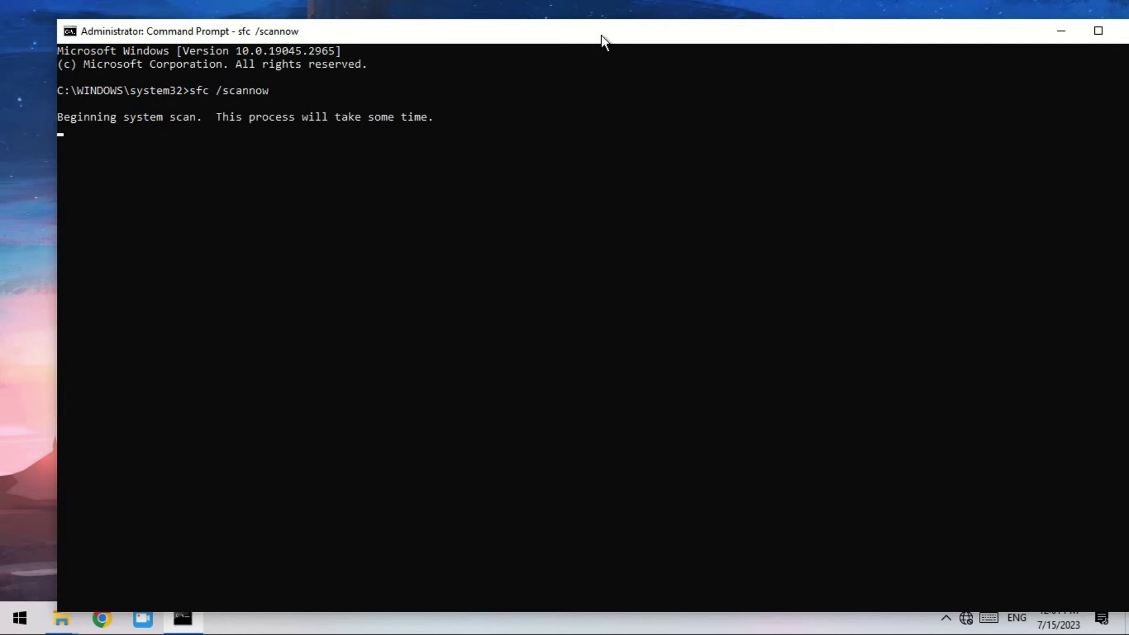
Reposition the Command Prompt window while the sfc /scannow verification runs.
{"action": "left_click_drag", "start_coordinate": [600, 37], "coordinate": [565, 34]}
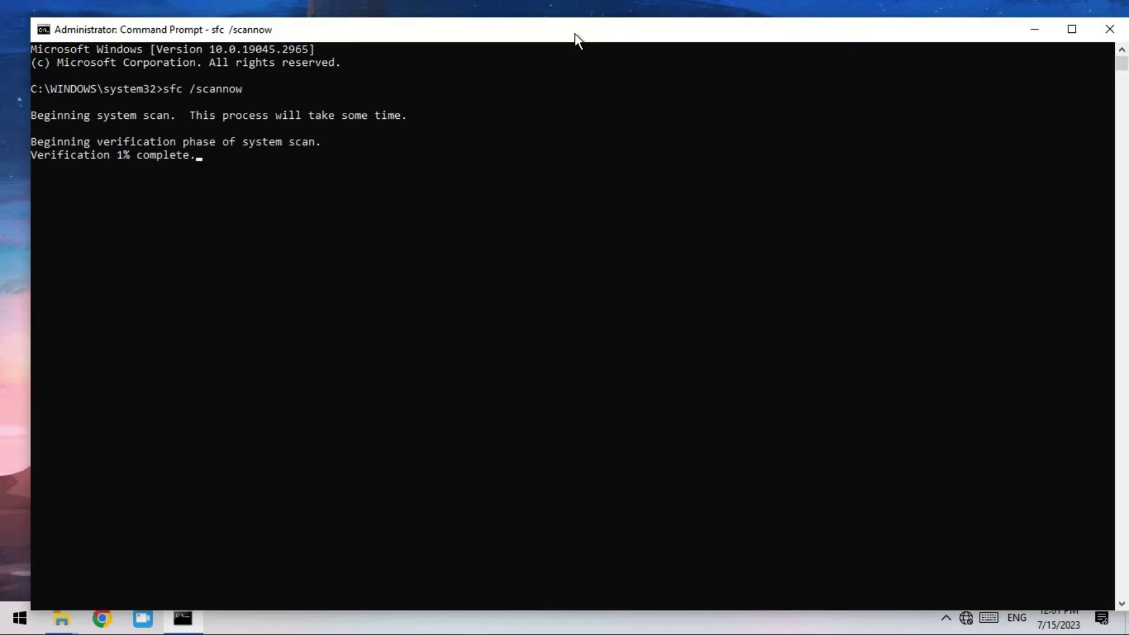